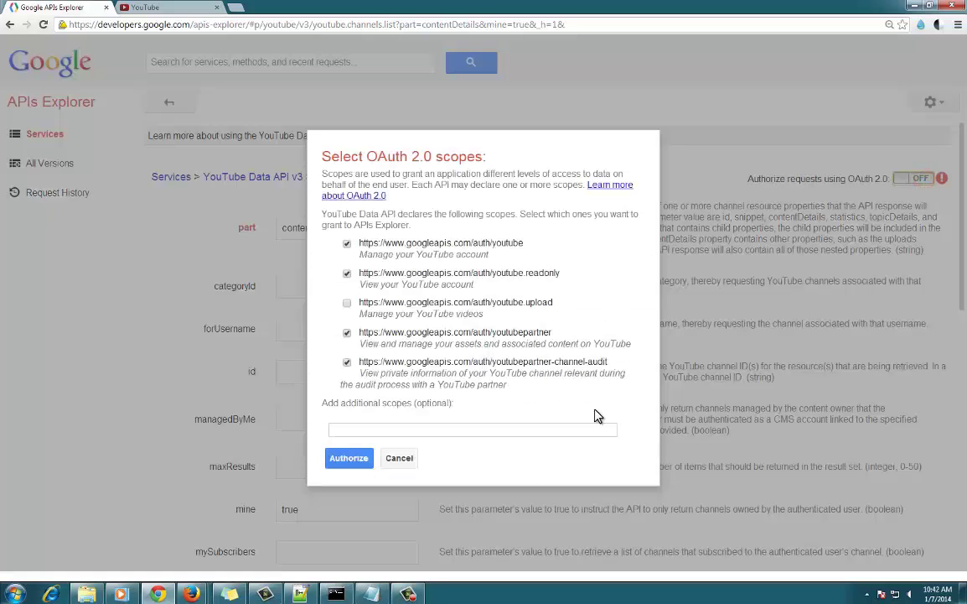
Step: Grant the selected OAuth 2.0 scopes by authorizing with the YouTube account
click(349, 458)
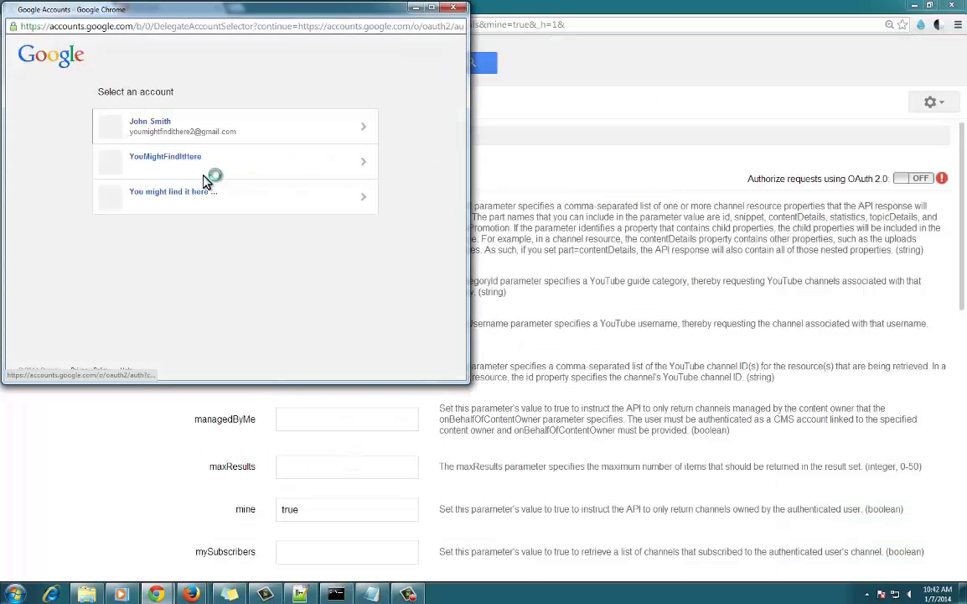
click(154, 154)
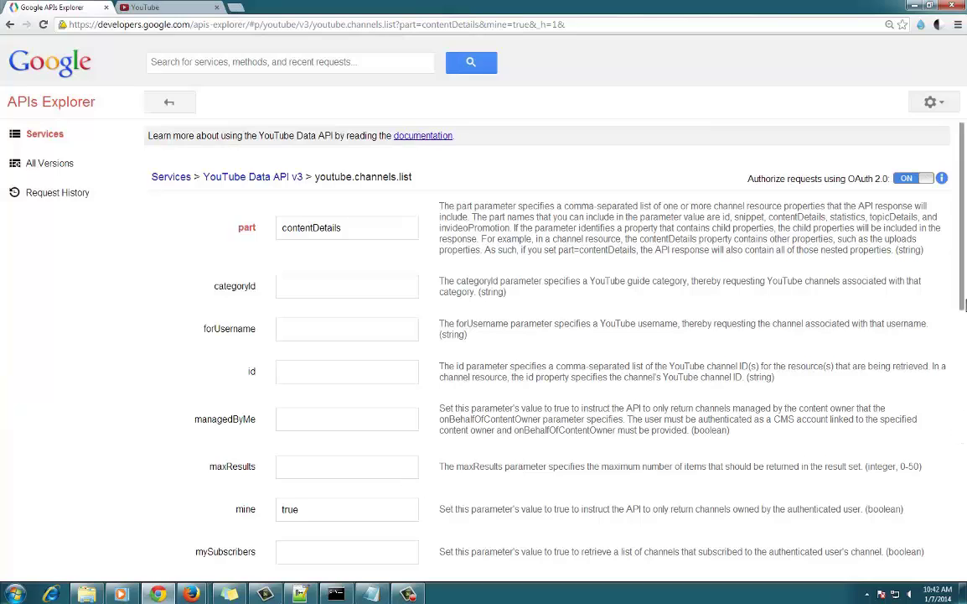
Step: Execute youtube.channels.list and select the uploads playlist ID in the 200 OK response
drag(964, 306, 962, 410)
click(328, 346)
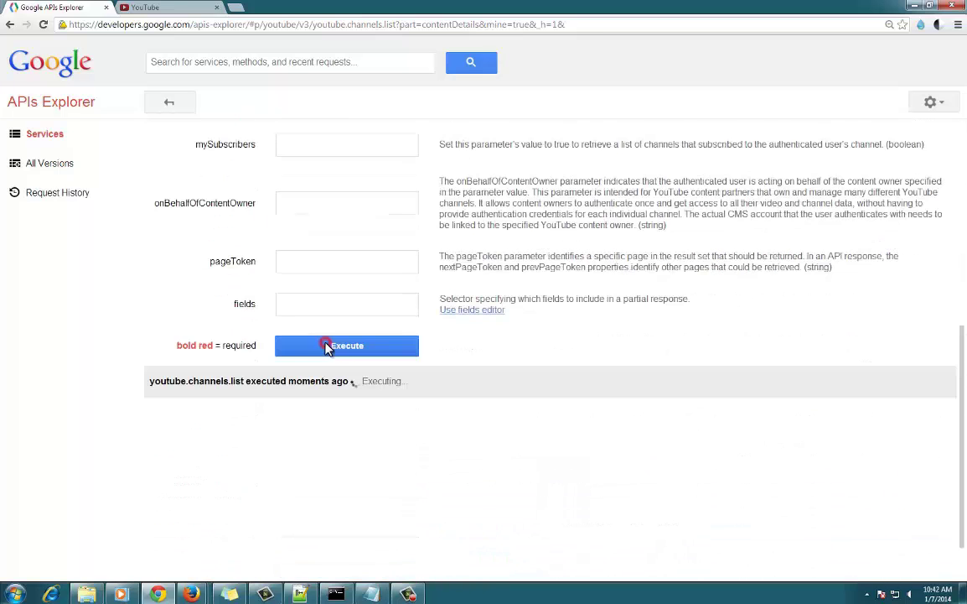
scroll(352, 458, down, 1)
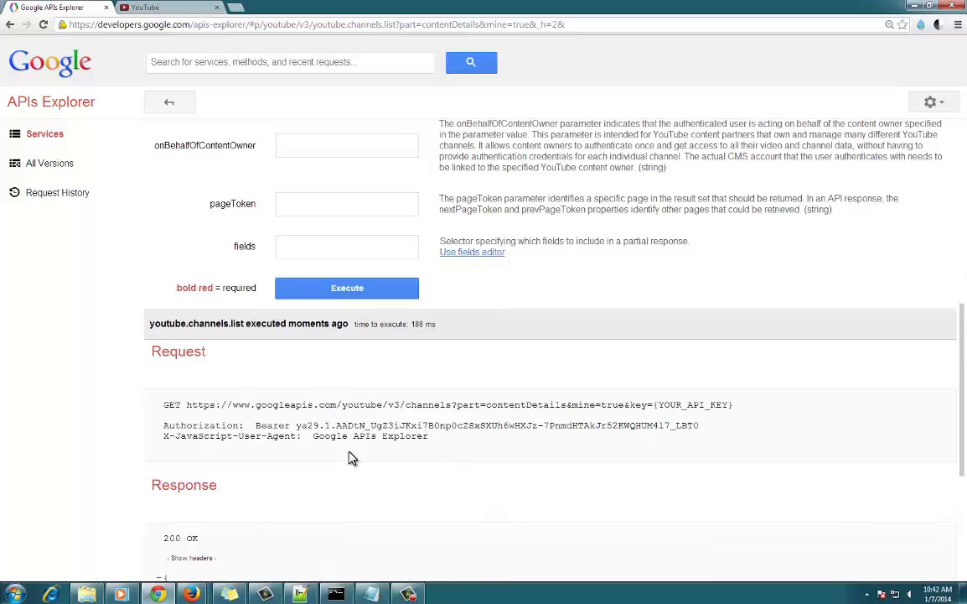
scroll(352, 458, down, 1)
scroll(352, 458, down, 1)
scroll(350, 457, down, 2)
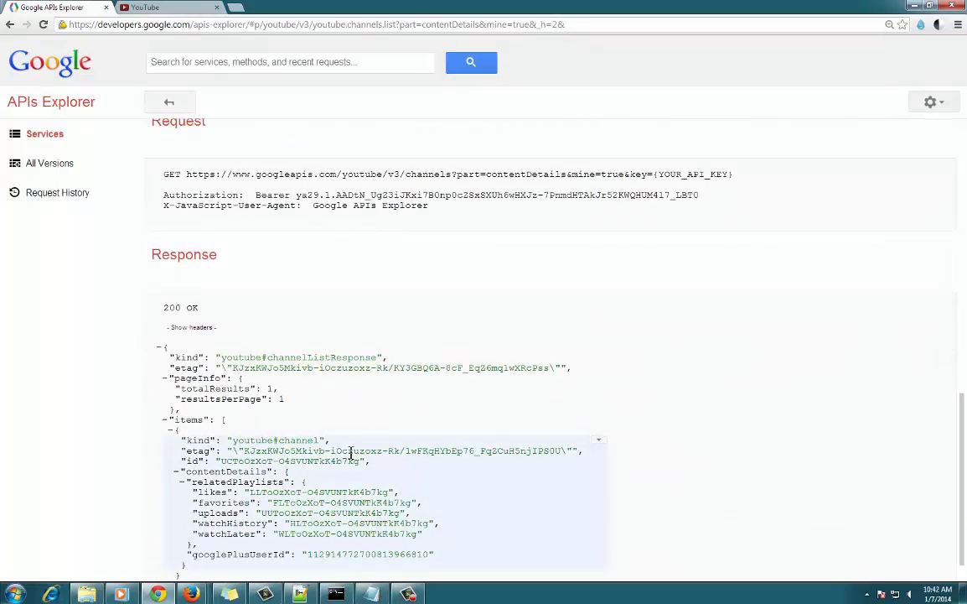
scroll(350, 458, down, 1)
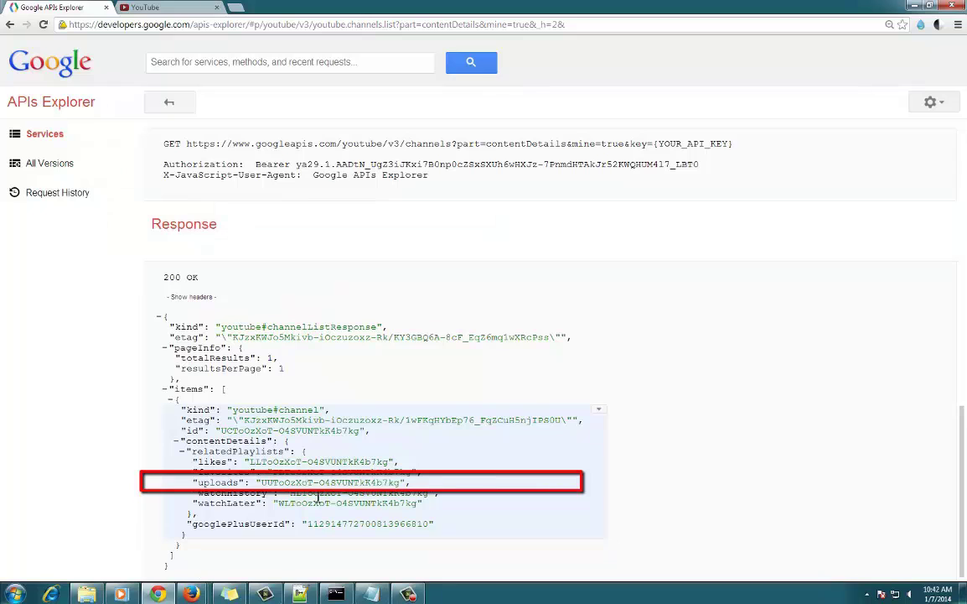
drag(263, 483, 404, 483)
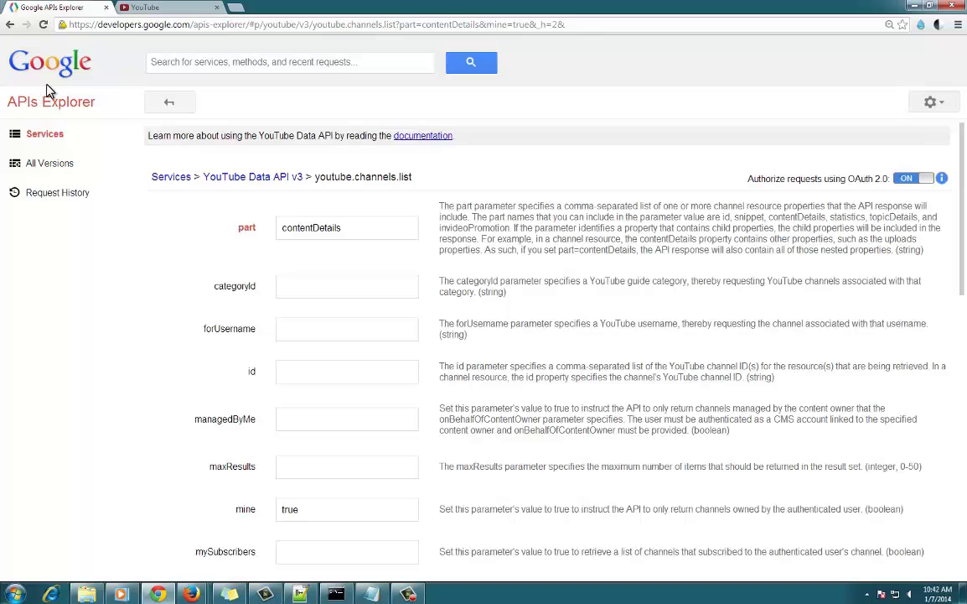
Step: Go back to the YouTube Data API v3 method list and open youtube.playlistItems.list
click(222, 176)
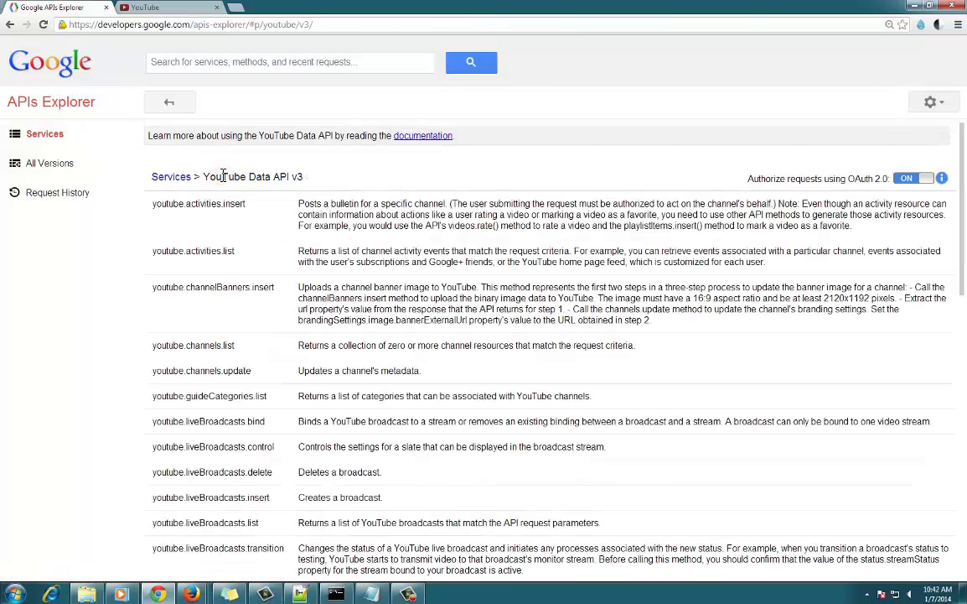
scroll(273, 406, down, 2)
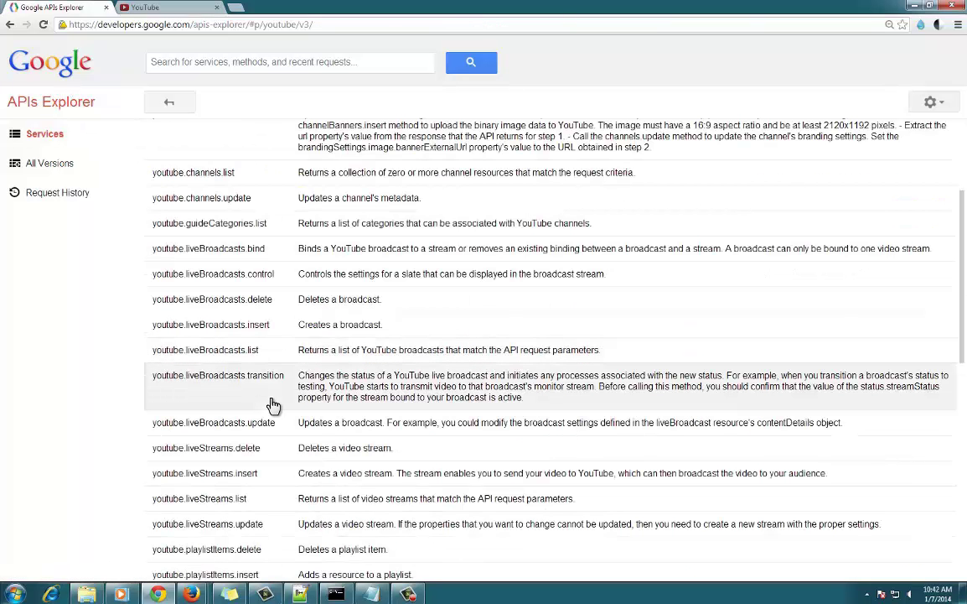
scroll(273, 406, down, 1)
scroll(274, 405, down, 1)
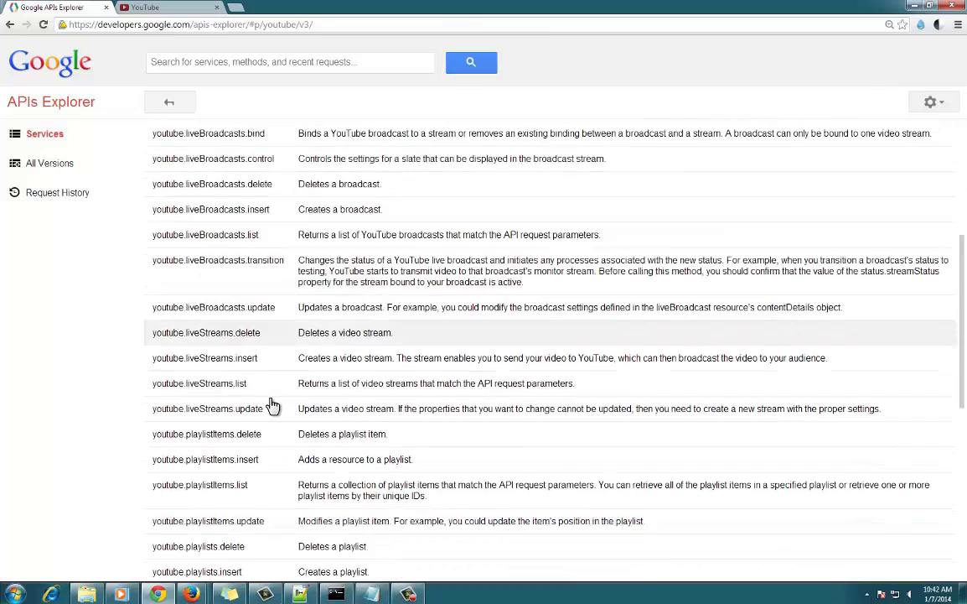
click(219, 489)
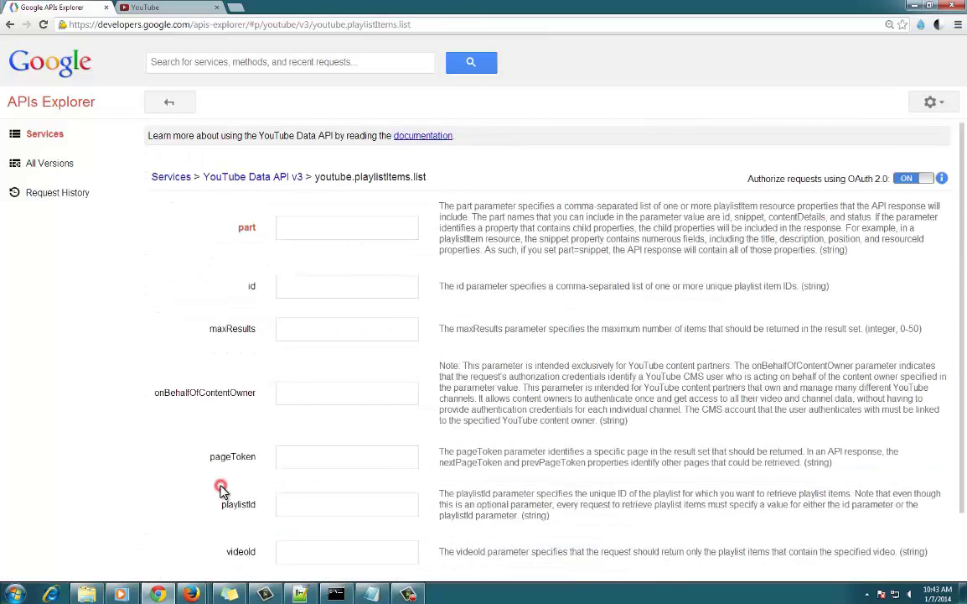
Step: Set part=snippet, maxResults=10 and the pasted uploads playlistId, then execute the request
click(342, 229)
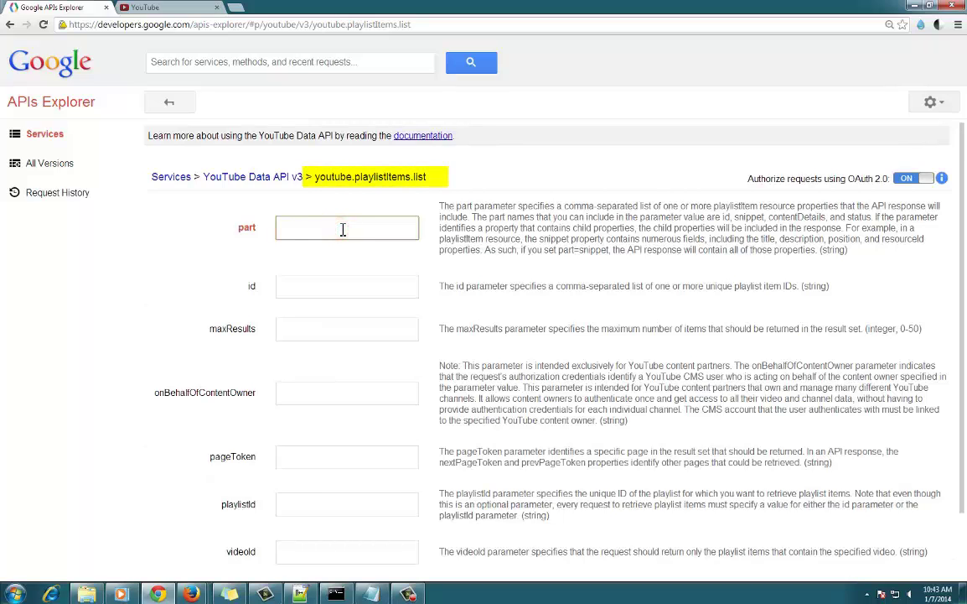
text(snipp)
text(et)
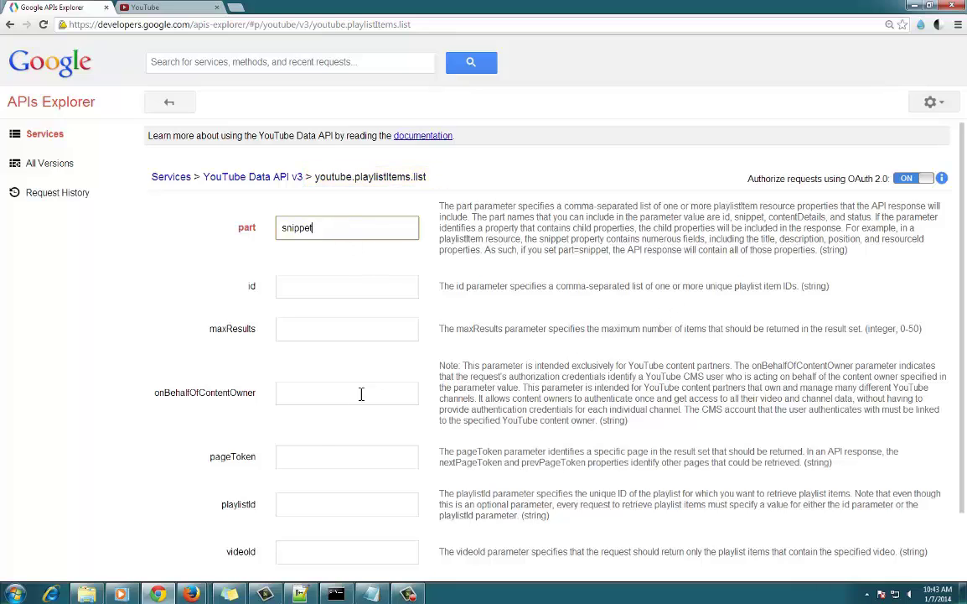
click(344, 333)
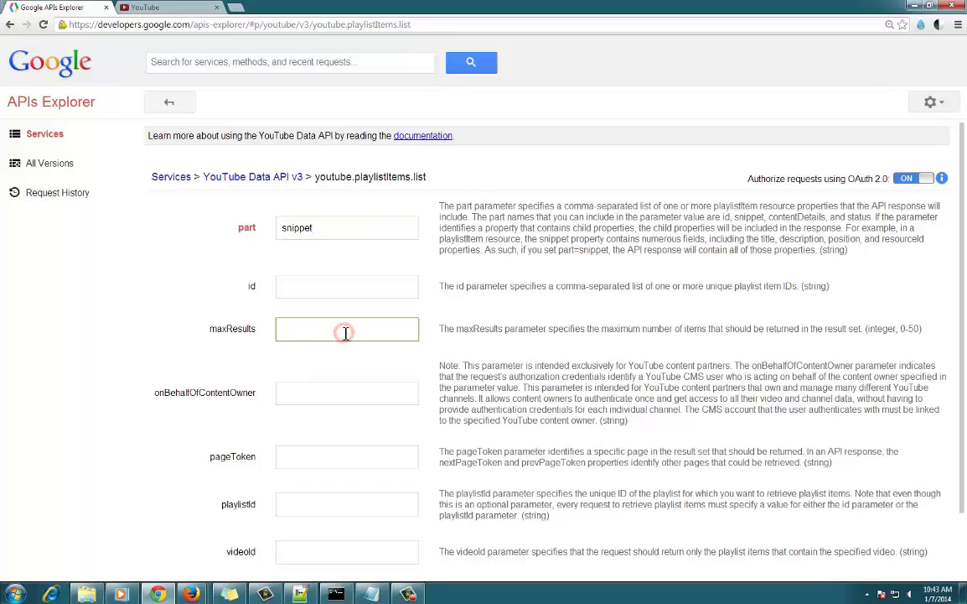
text(10)
scroll(232, 386, down, 1)
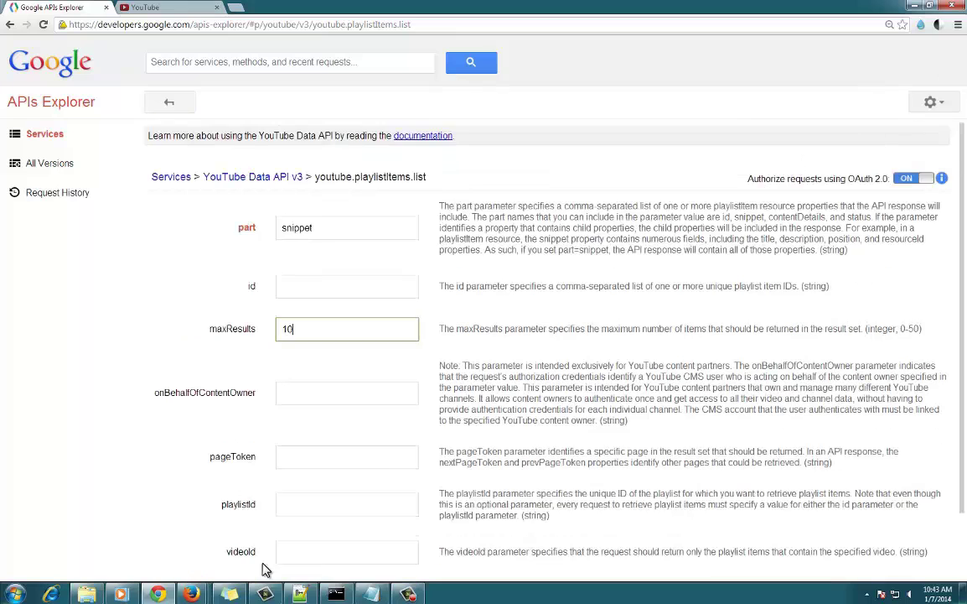
scroll(262, 503, down, 1)
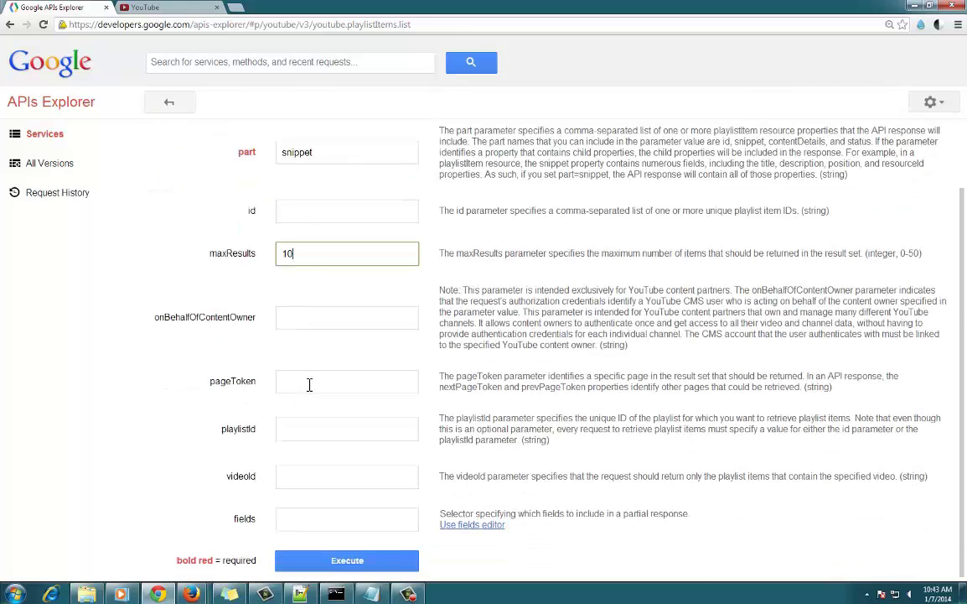
click(306, 430)
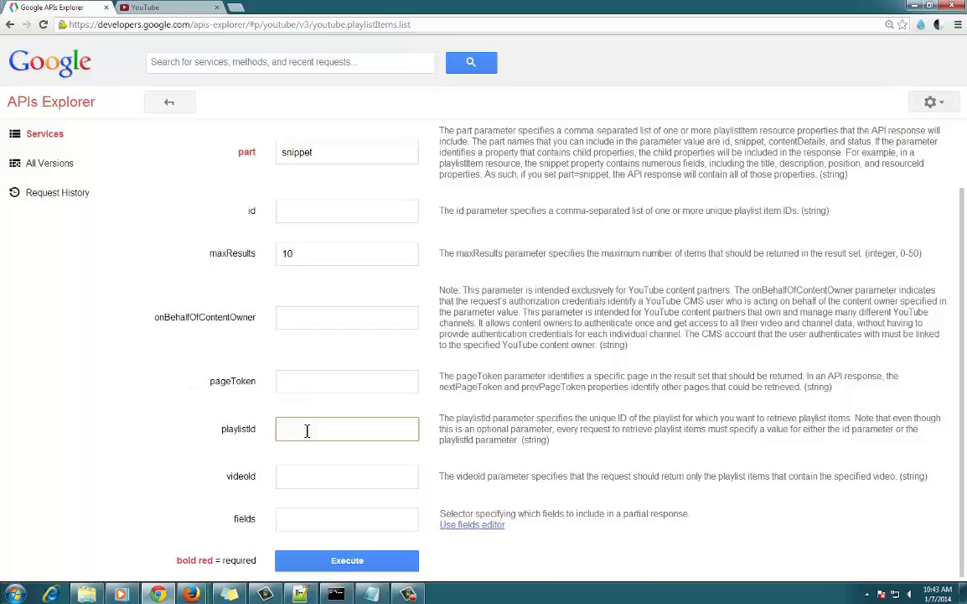
key(ctrl+v)
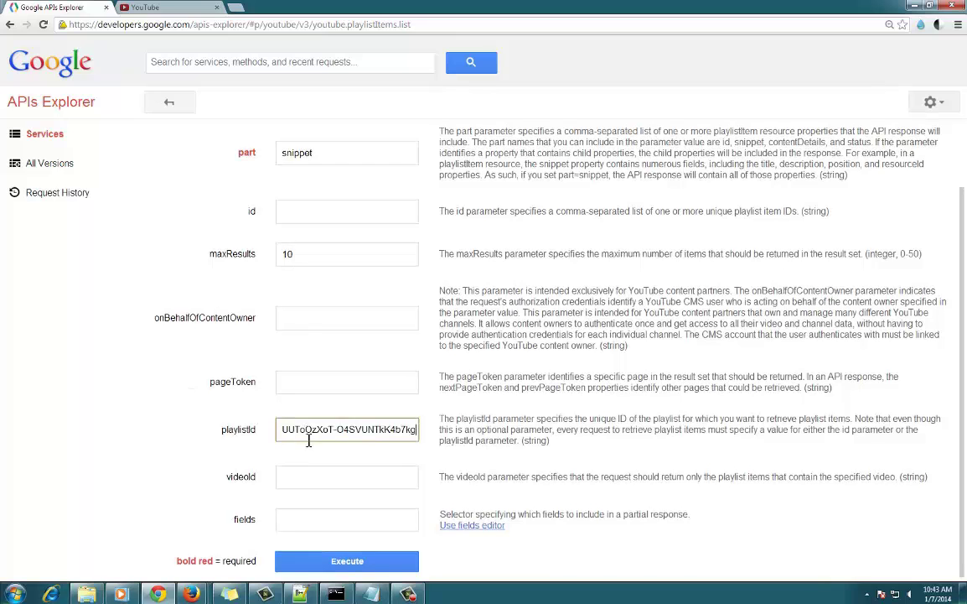
click(285, 431)
click(336, 569)
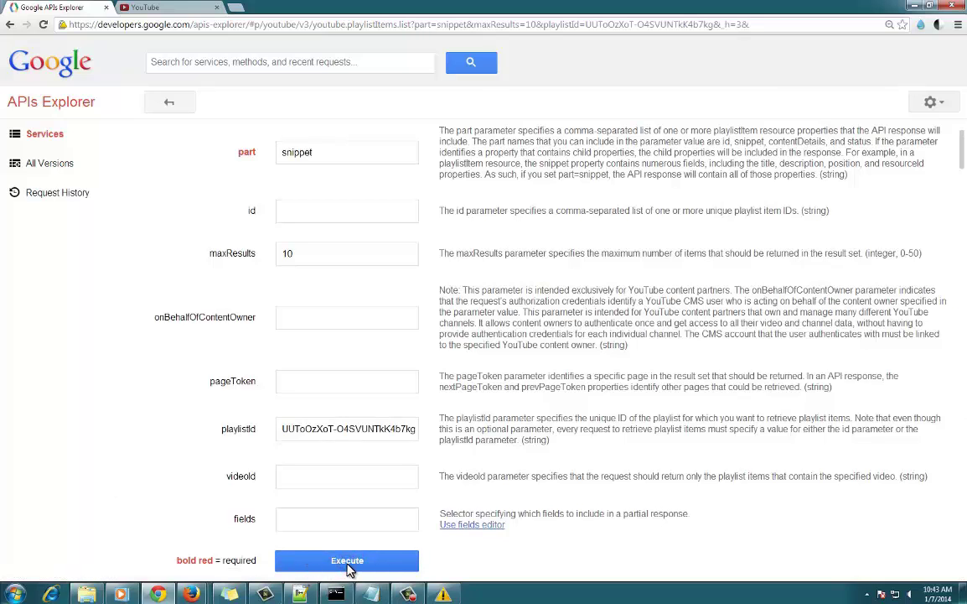
Step: Scroll to the Response JSON showing 200 OK and totalResults 60, then switch to the test web app
scroll(345, 570, down, 1)
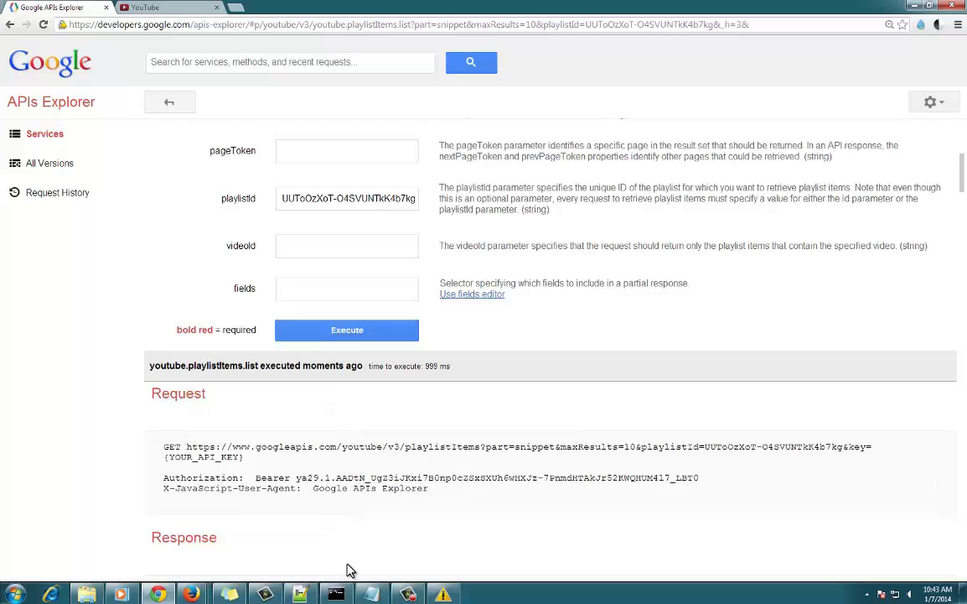
scroll(345, 571, down, 2)
scroll(347, 572, down, 1)
scroll(348, 570, down, 1)
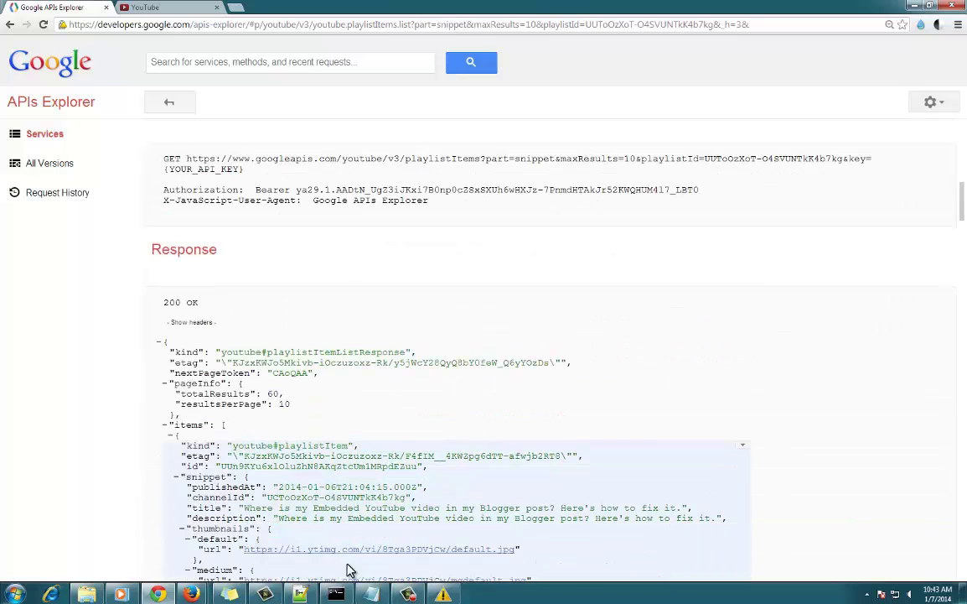
scroll(350, 570, down, 1)
scroll(351, 570, down, 1)
scroll(351, 570, down, 1)
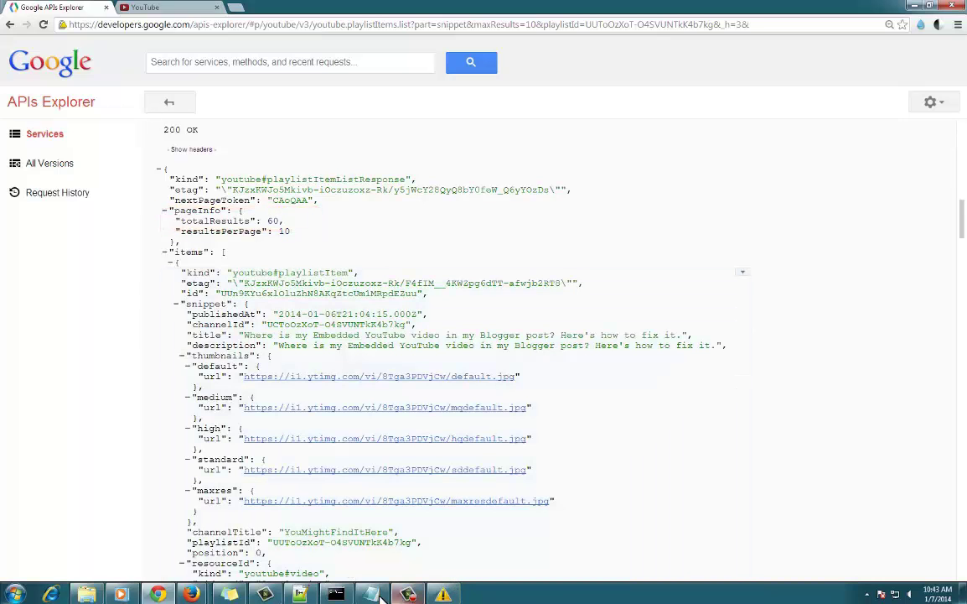
click(408, 593)
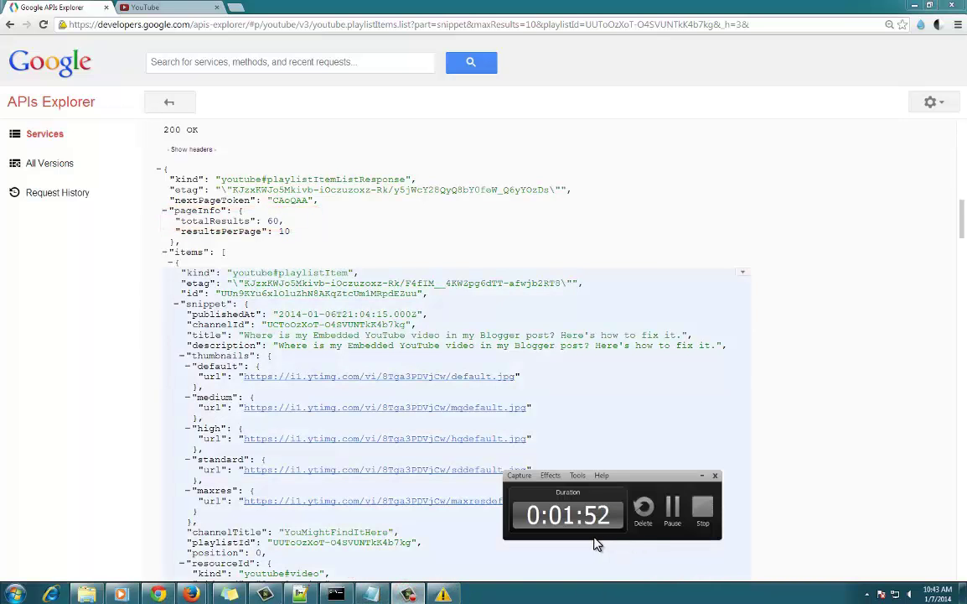
click(676, 510)
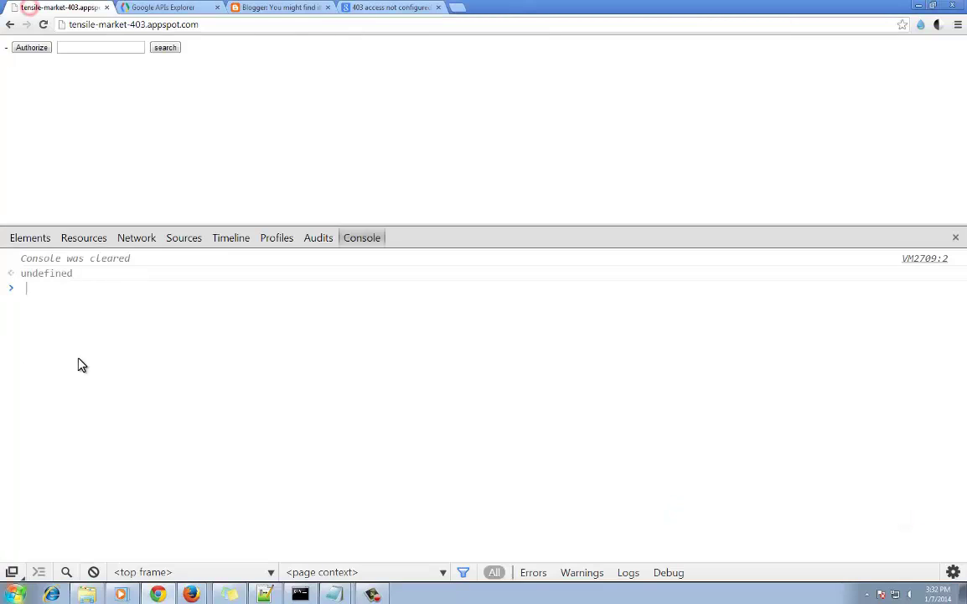
Step: Authorize the test web app with the channel's Google account, watching the Console output
click(73, 301)
click(31, 49)
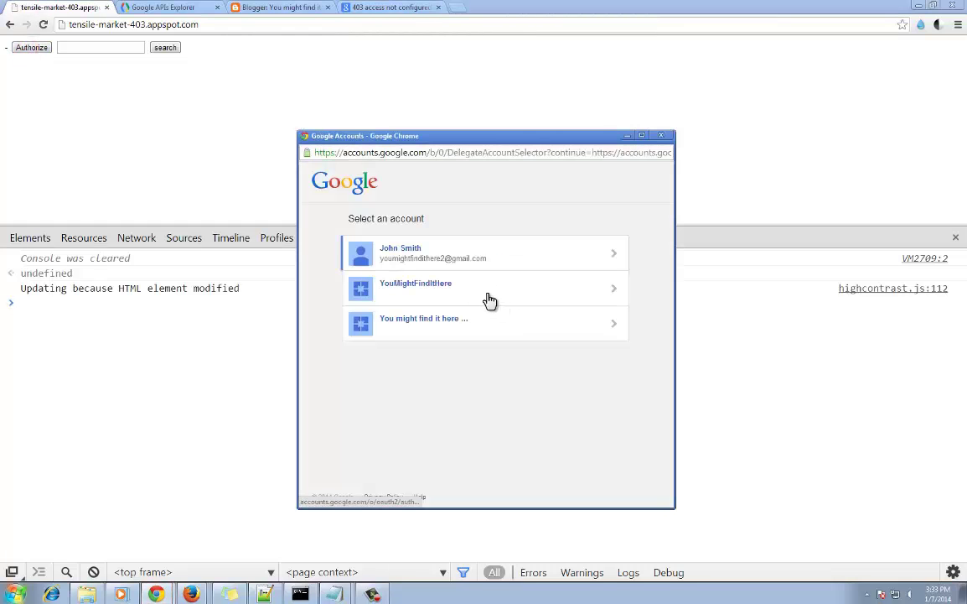
click(476, 295)
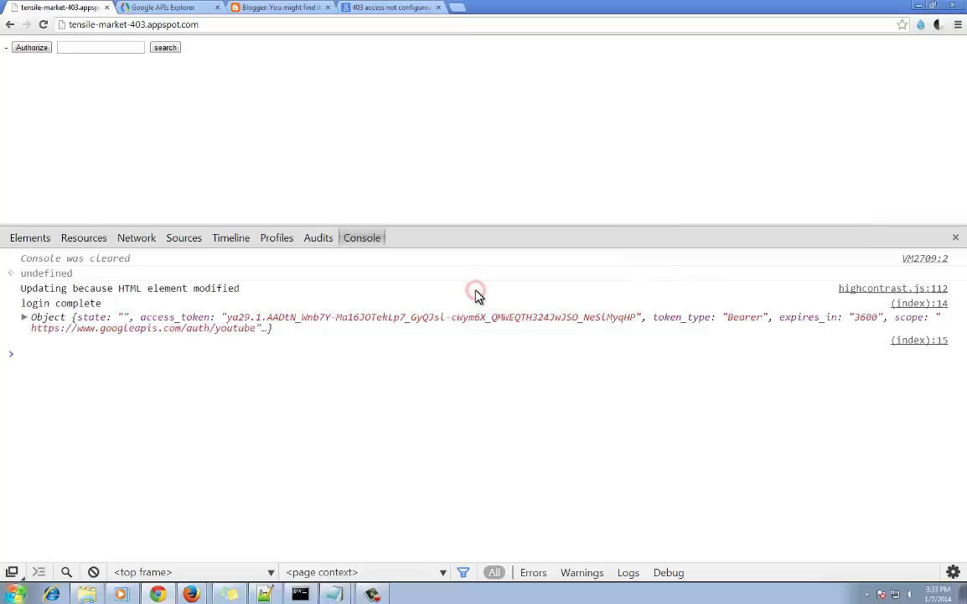
Step: Create the channels.list request in the console and store the uploads playlist ID in uploadsVar
click(107, 360)
text(var request = gapi.client.youtube.channels.list({ 'part': 'contentDetails', 'mine': 'true' });)
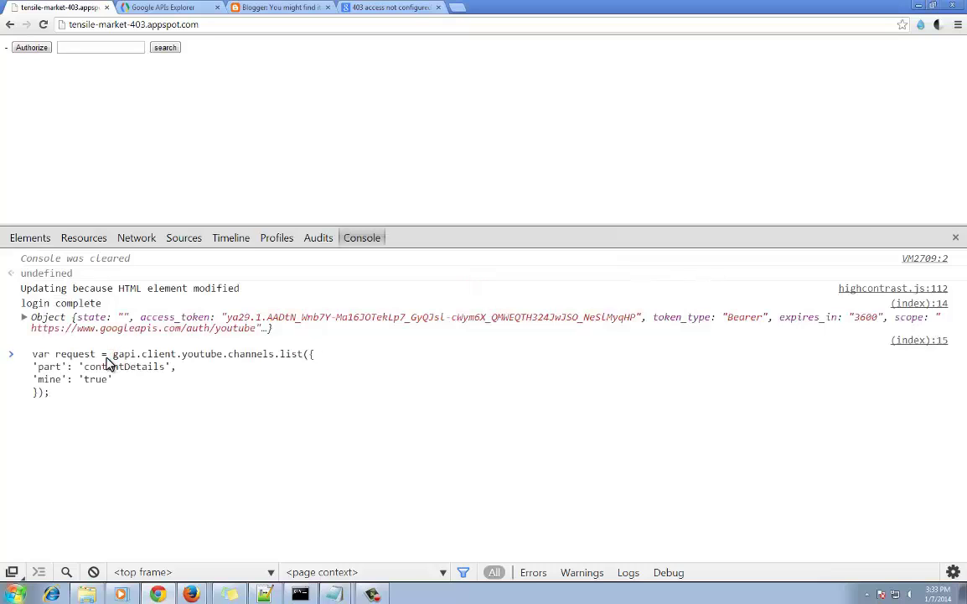
key(Return)
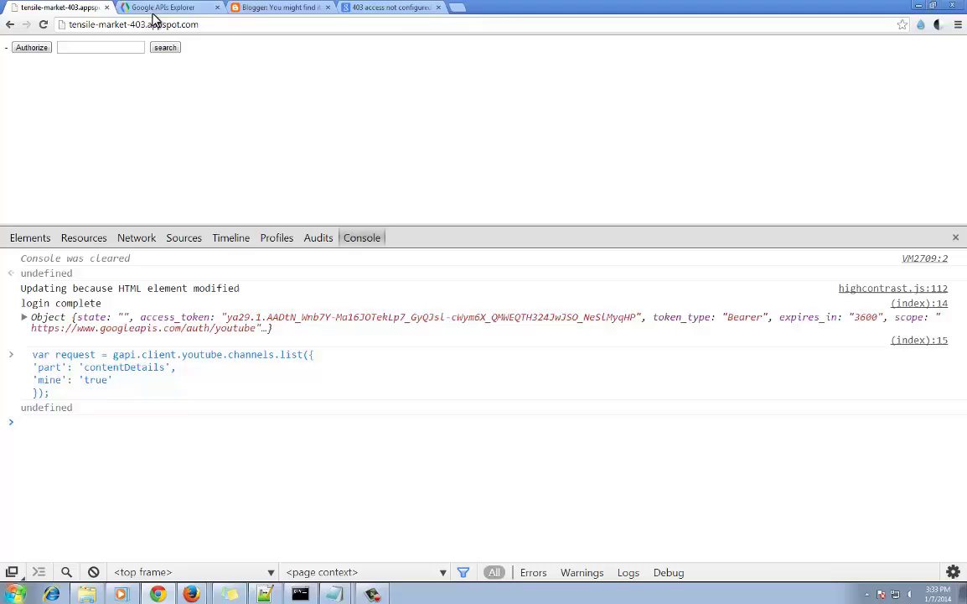
click(81, 426)
text(request.execute(function(resp) {uploadsVar = resp.items[0].contentDetails.relatedPlaylists.uploads});)
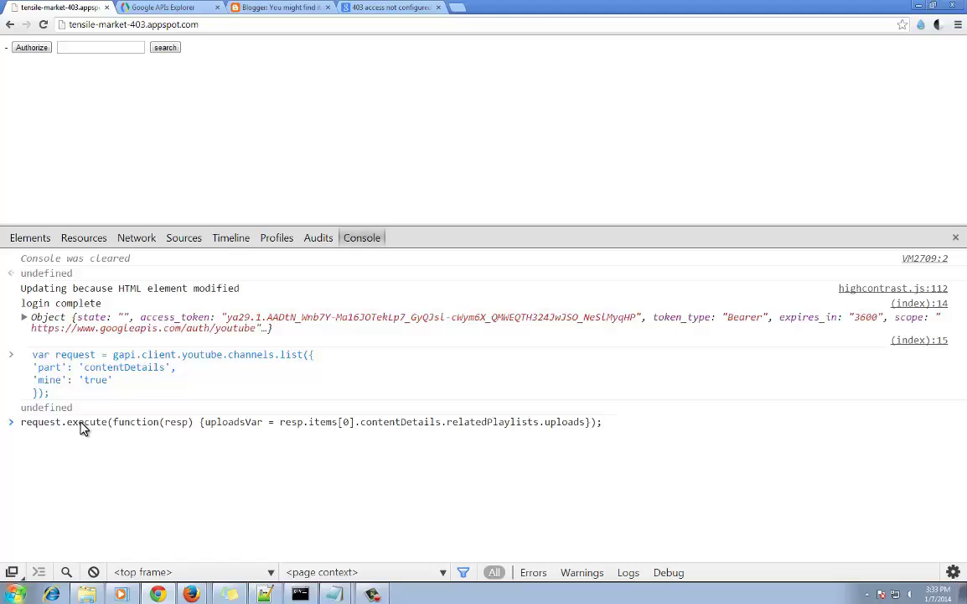
key(Return)
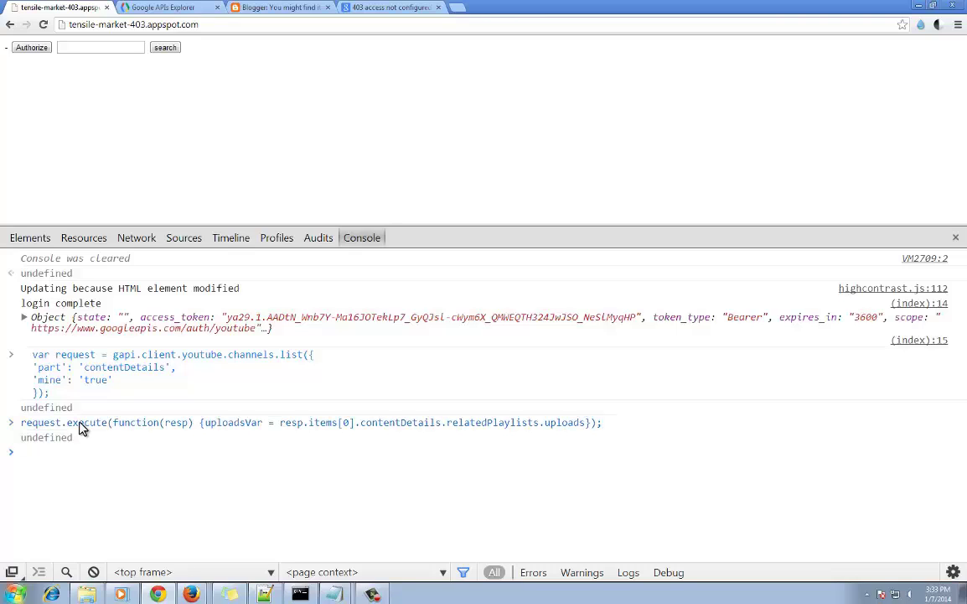
Step: Define the playlistItems.list snippet request for uploadsVar and paste the console.log execute line
click(52, 474)
text(var request = gapi.client.youtube.playlistItems.list({   'part': 'snippet',   'playlistId': ""+uploadsVar+""   });)
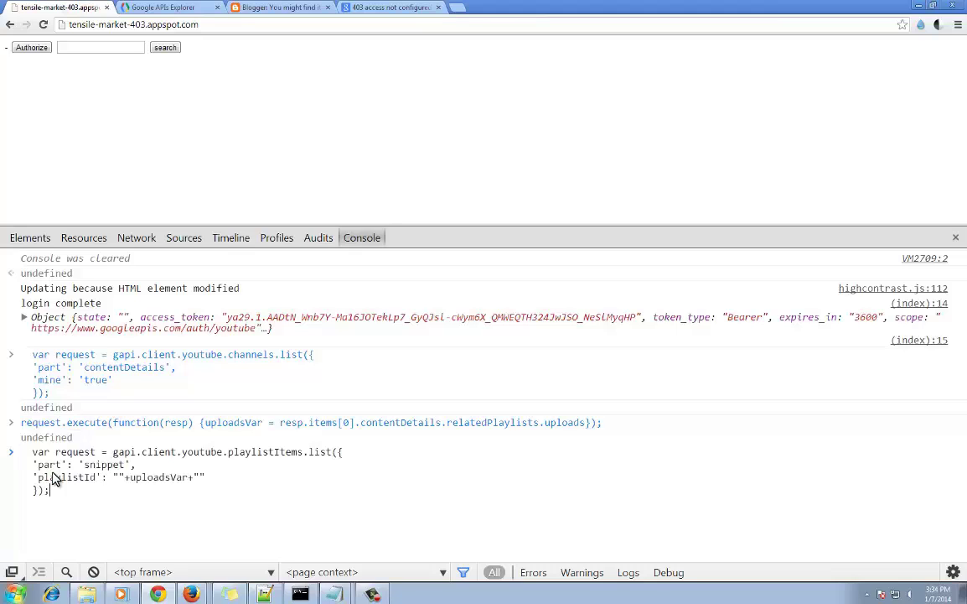
key(Return)
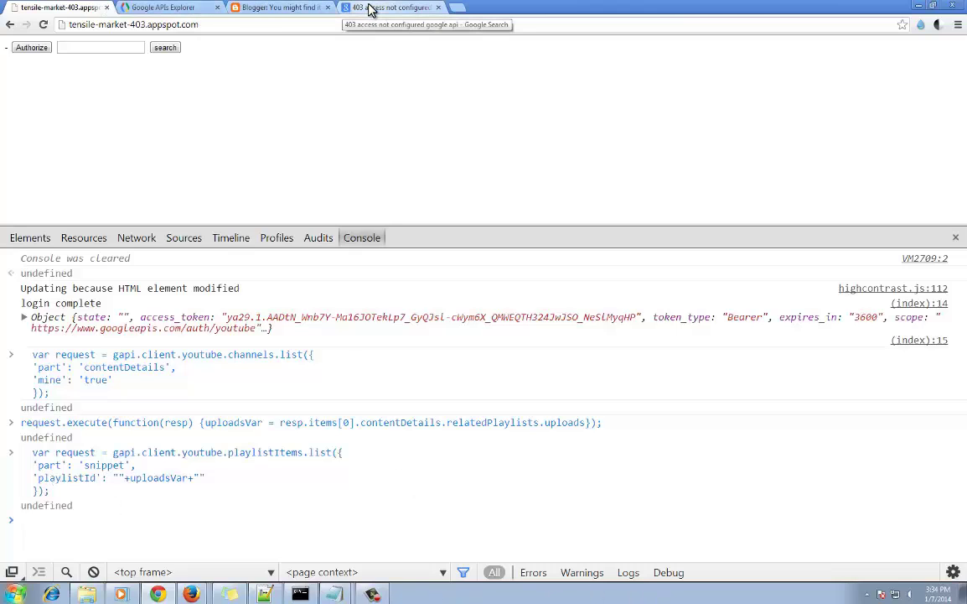
text(request.execute(function(resp) {console.log(resp)});)
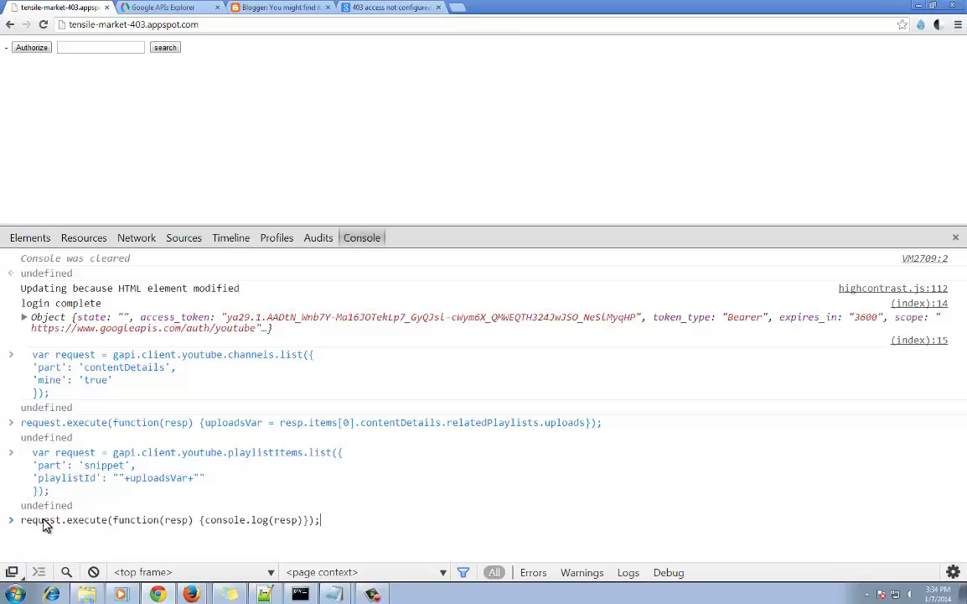
Step: Run request.execute logging the full response, then rerun it logging only resp.pageInfo
key(Return)
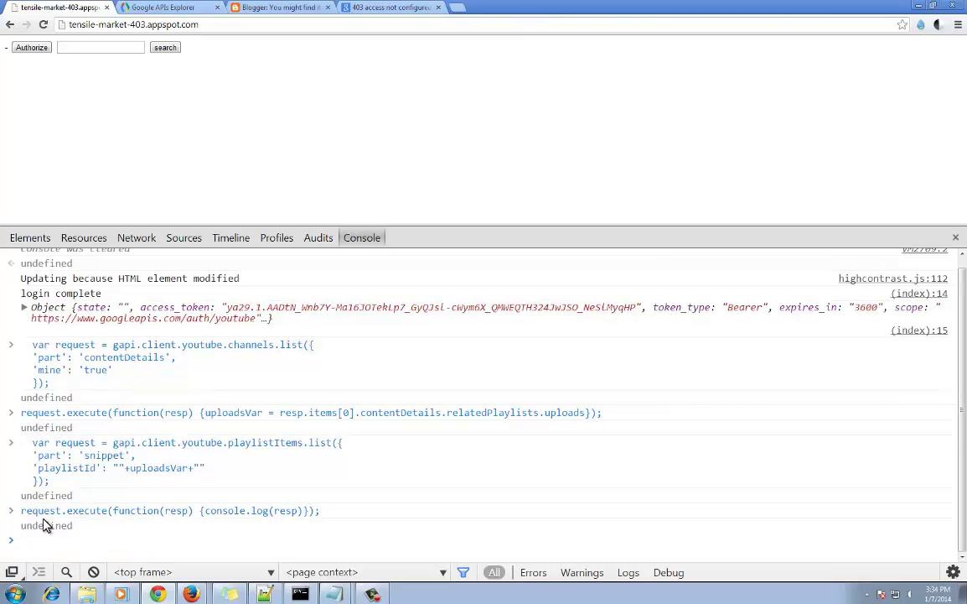
scroll(46, 524, down, 1)
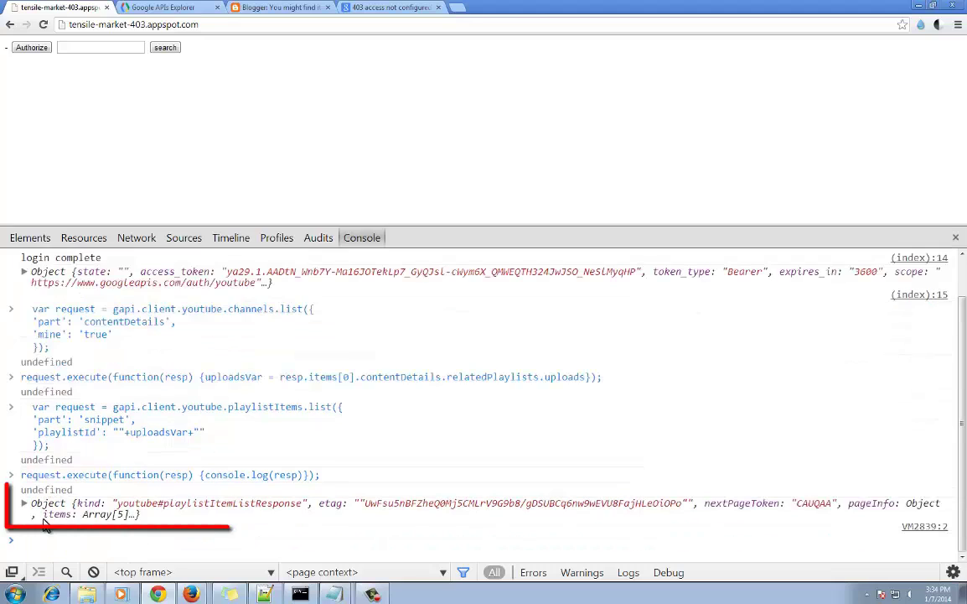
text(request.execute(function(resp) {console.log(resp.pageInfo)});)
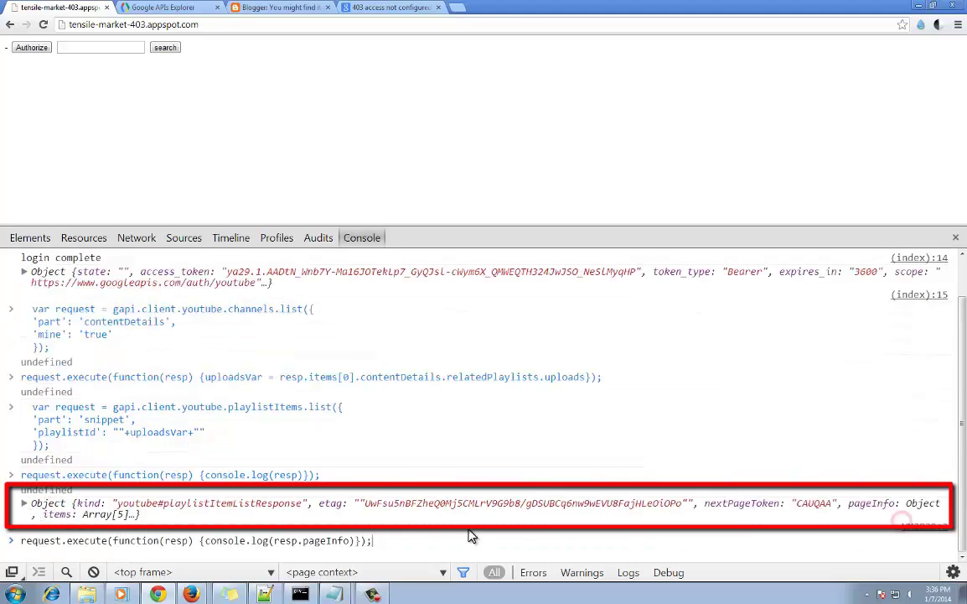
click(418, 548)
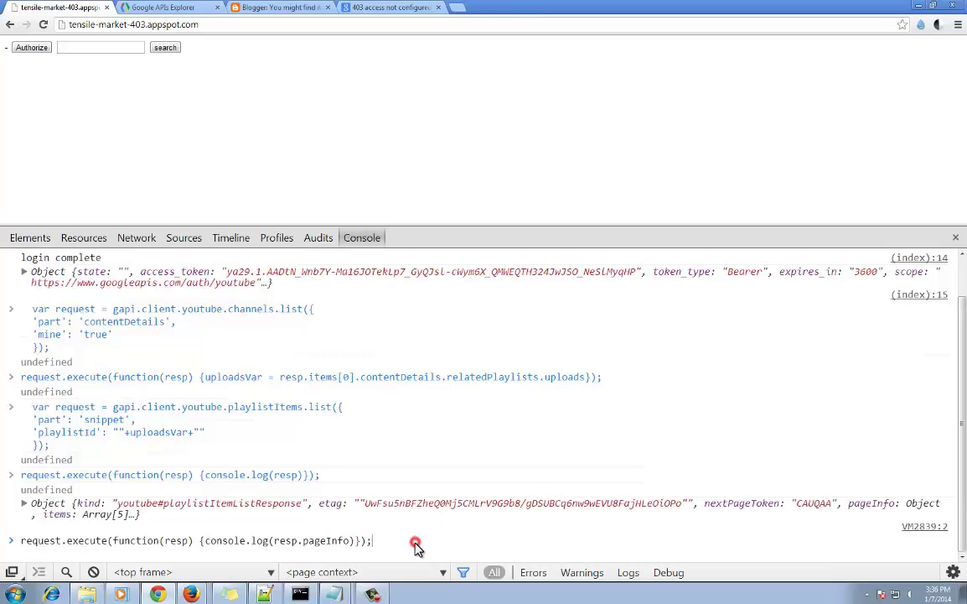
key(Return)
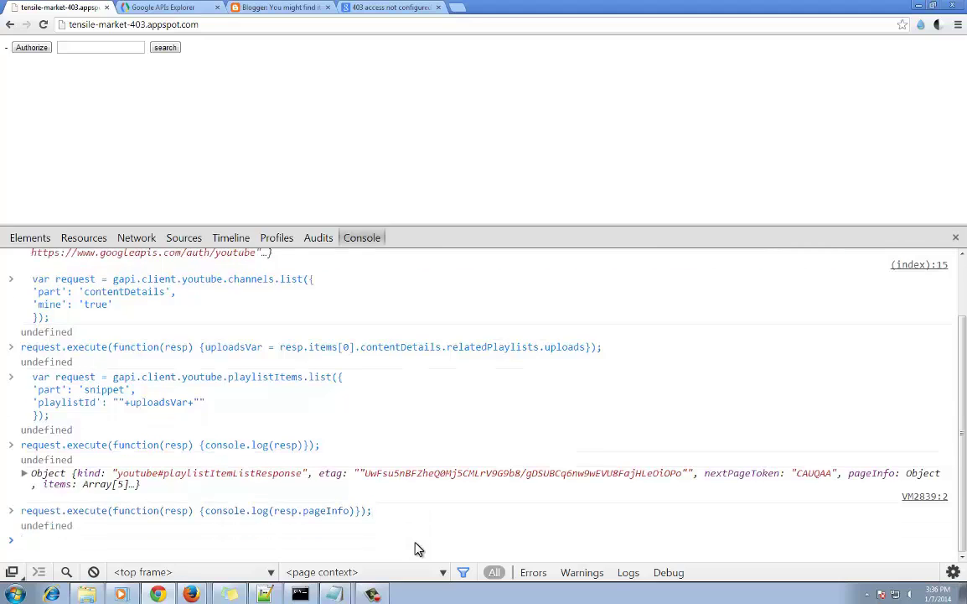